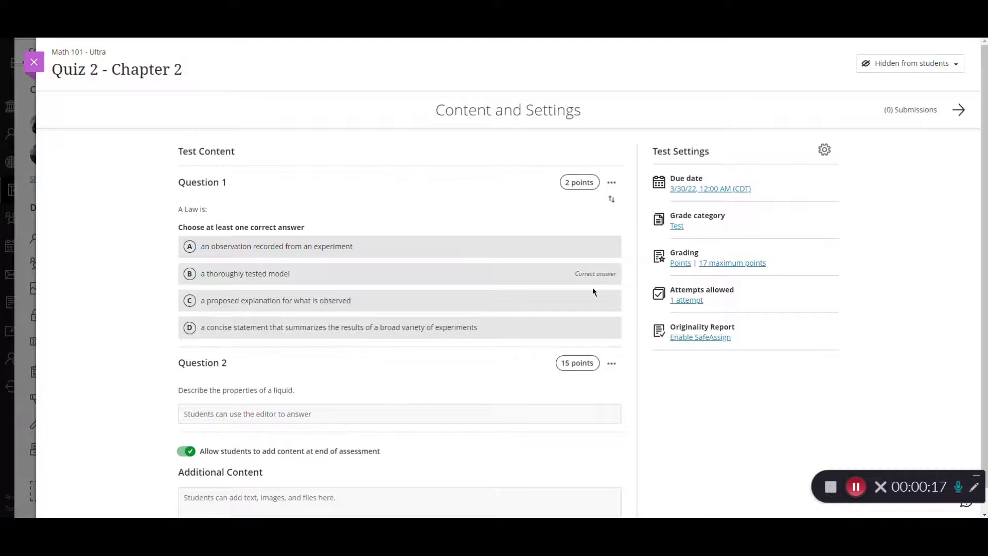
# Step: Open the quiz's Test Settings and pick 4/7/22 as the due date
pyautogui.click(825, 151)
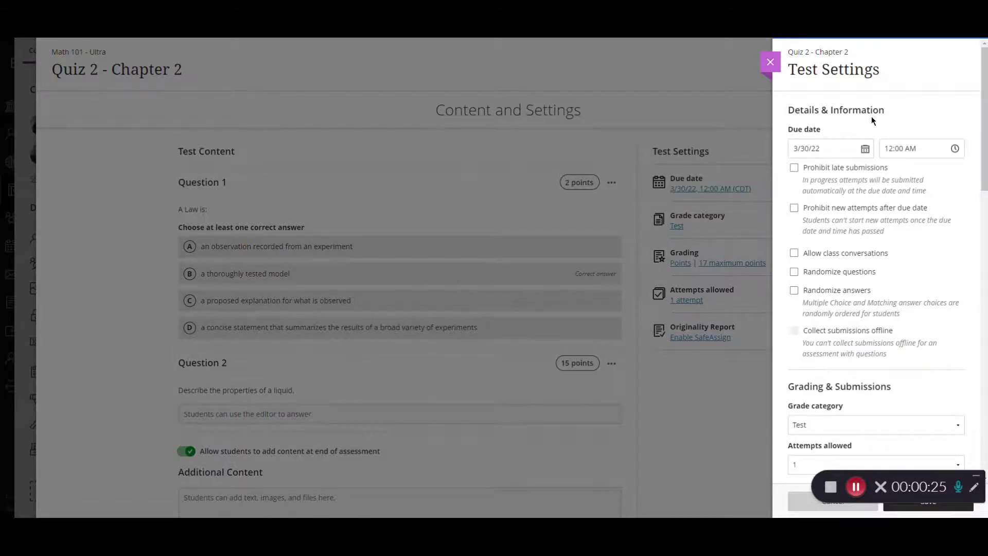
pyautogui.click(865, 150)
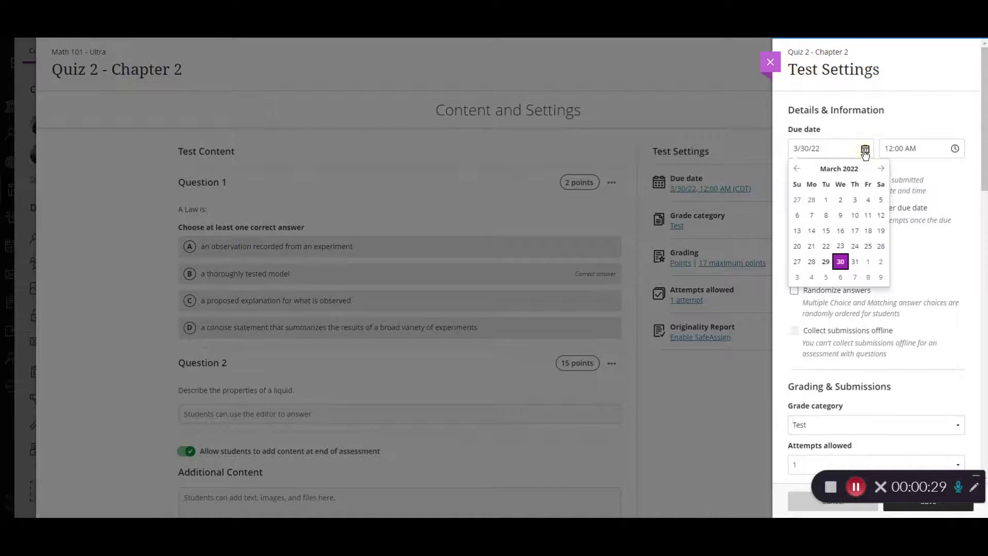
pyautogui.click(868, 278)
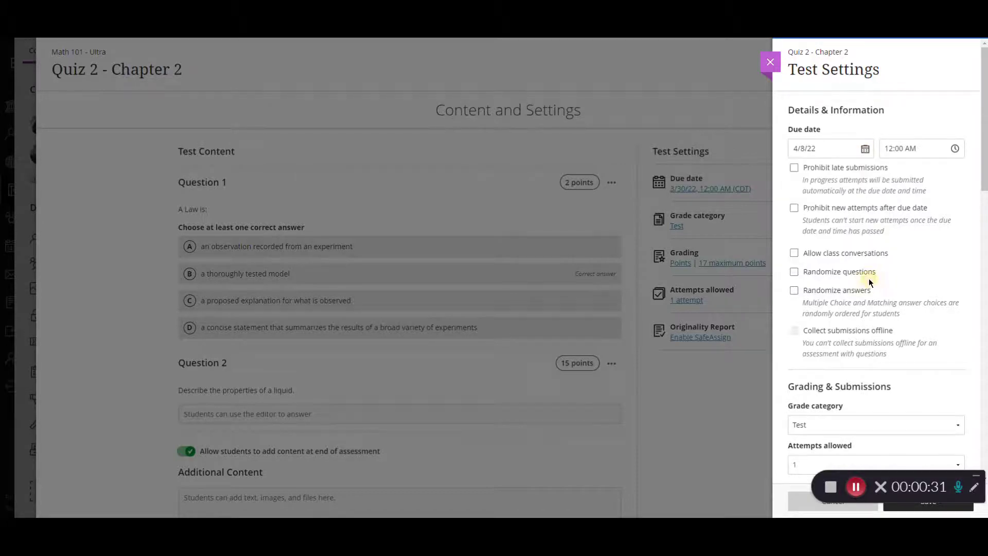
# Step: Set the due time to 5:00 PM
pyautogui.click(955, 150)
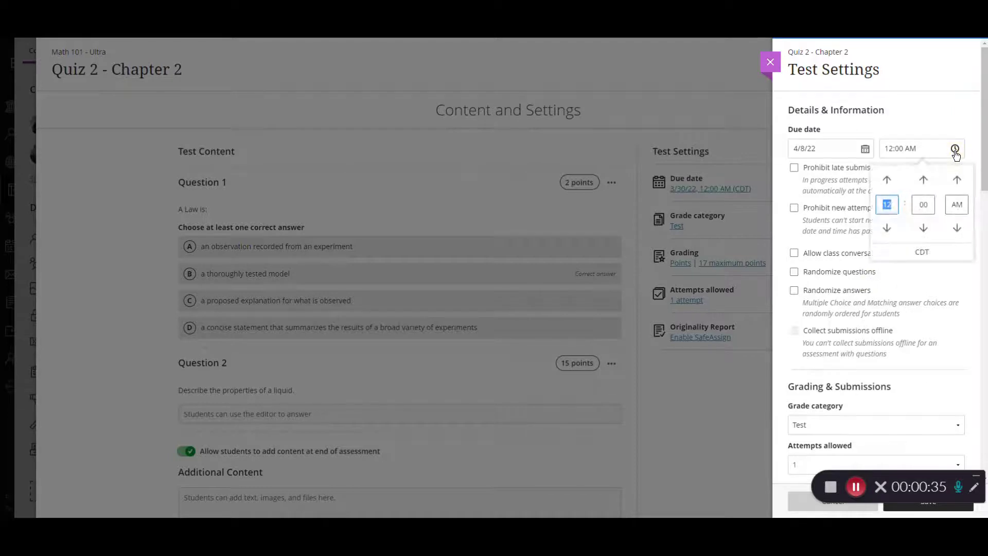
pyautogui.click(887, 228)
pyautogui.click(887, 228)
pyautogui.doubleClick(892, 205)
pyautogui.write('5')
# Step: Confirm the 5:00 PM time, block new attempts after the due date, allow late submissions, and randomize questions and answers
pyautogui.click(952, 281)
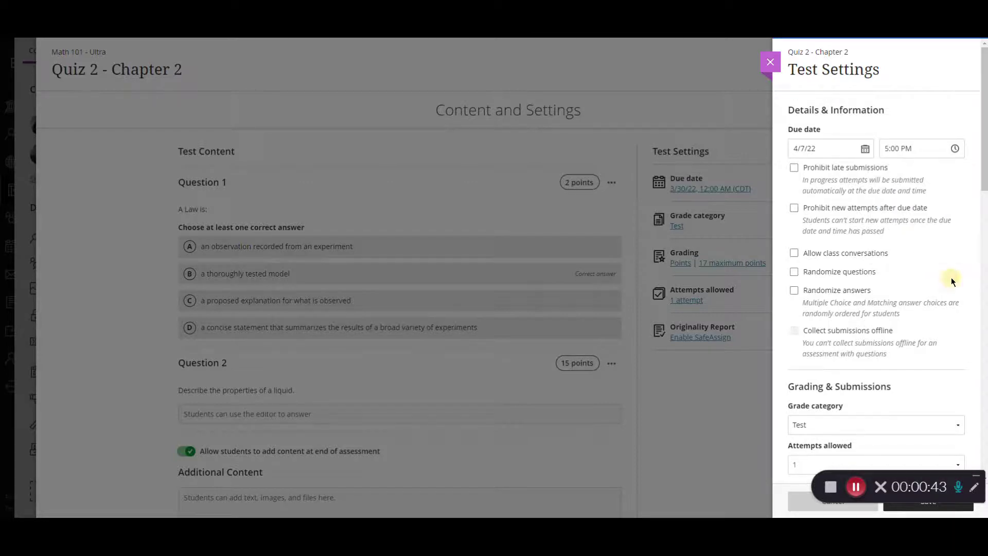
pyautogui.click(805, 171)
pyautogui.click(794, 168)
pyautogui.click(794, 169)
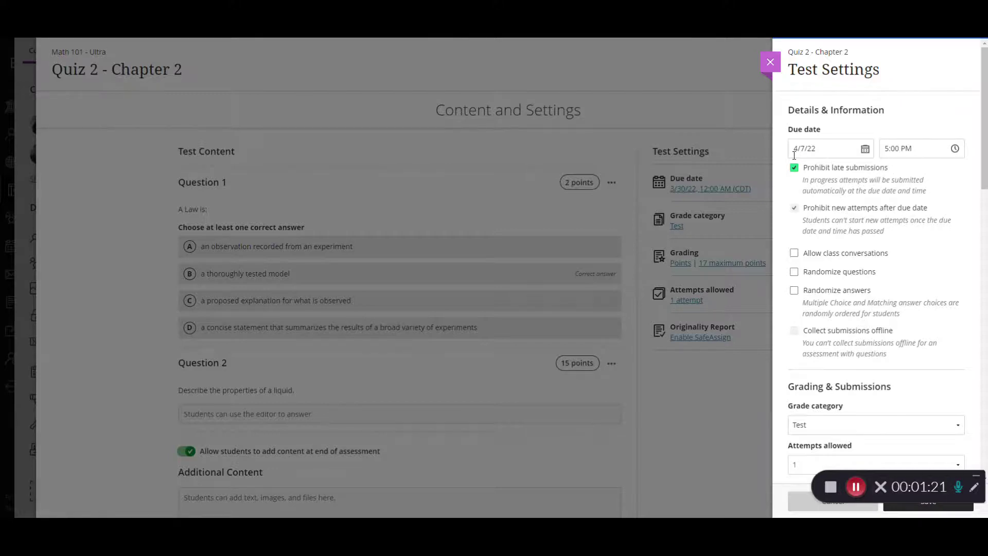
pyautogui.click(794, 209)
pyautogui.click(794, 169)
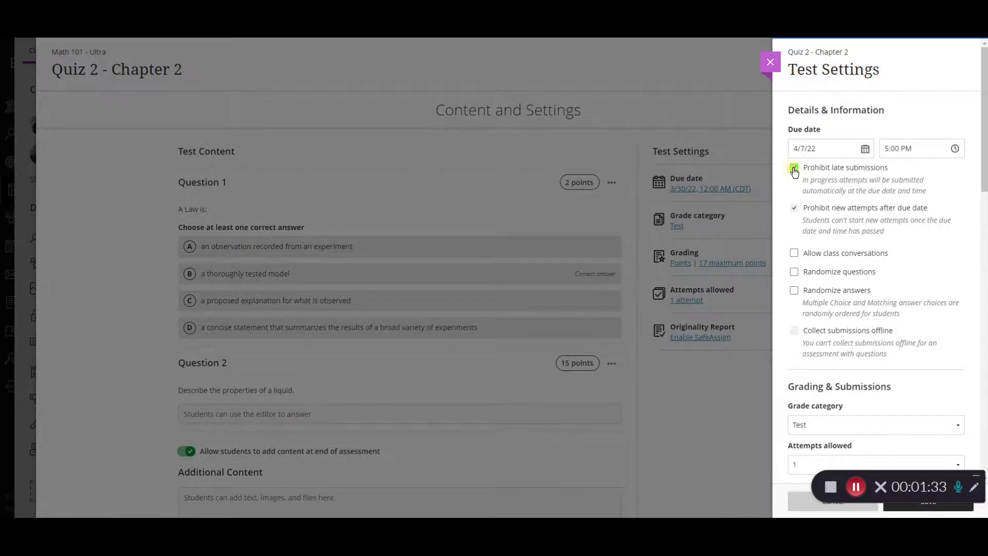
pyautogui.click(798, 208)
pyautogui.click(795, 272)
pyautogui.click(795, 294)
# Step: Set grade category to Exam, 2 attempts allowed, grading the attempt with highest grade
pyautogui.scroll(-1, 808, 316)
pyautogui.scroll(-5, 808, 316)
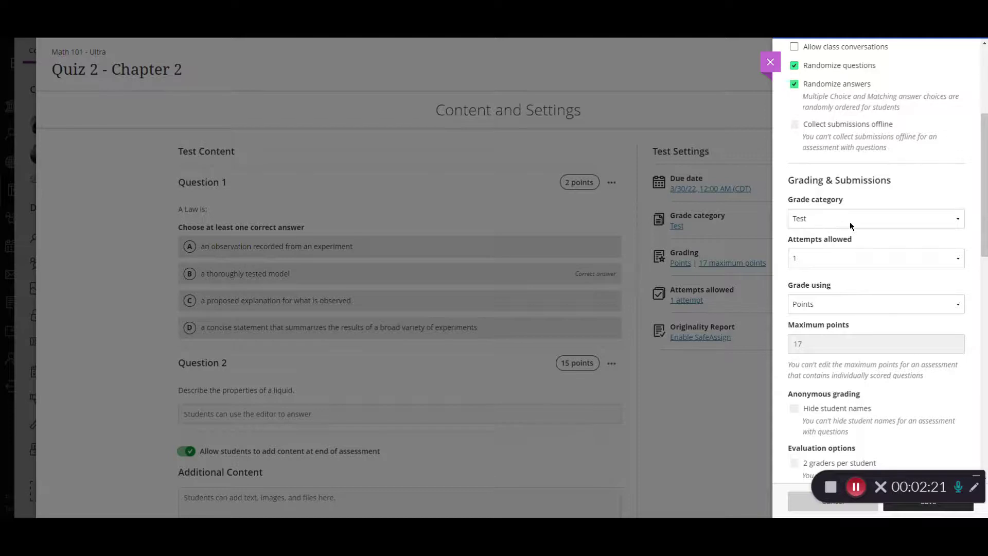
pyautogui.click(850, 221)
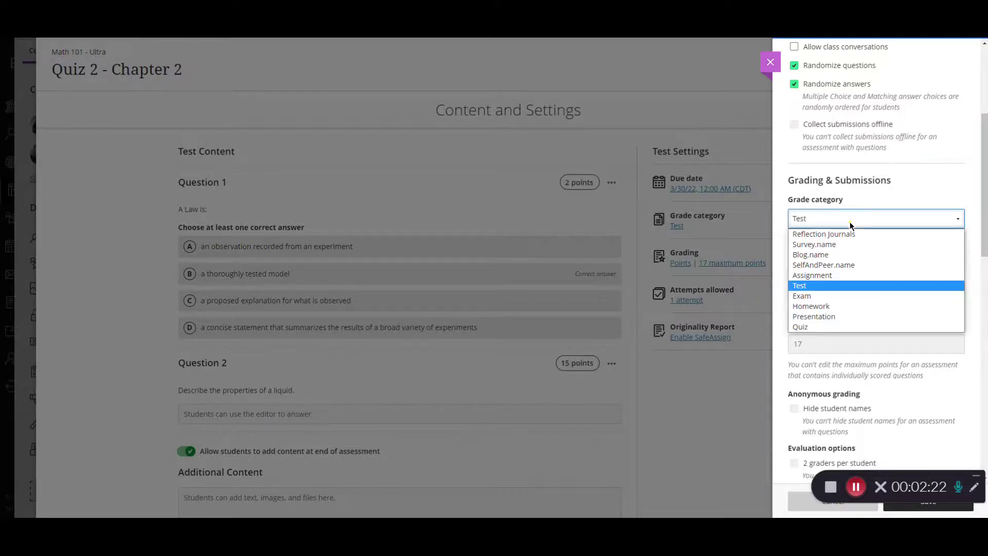
pyautogui.click(822, 295)
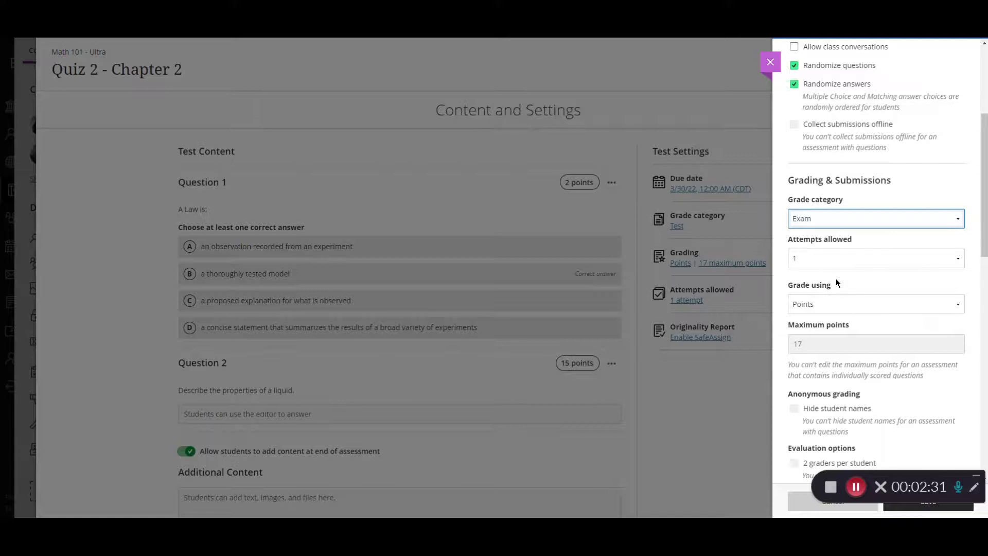
pyautogui.click(955, 259)
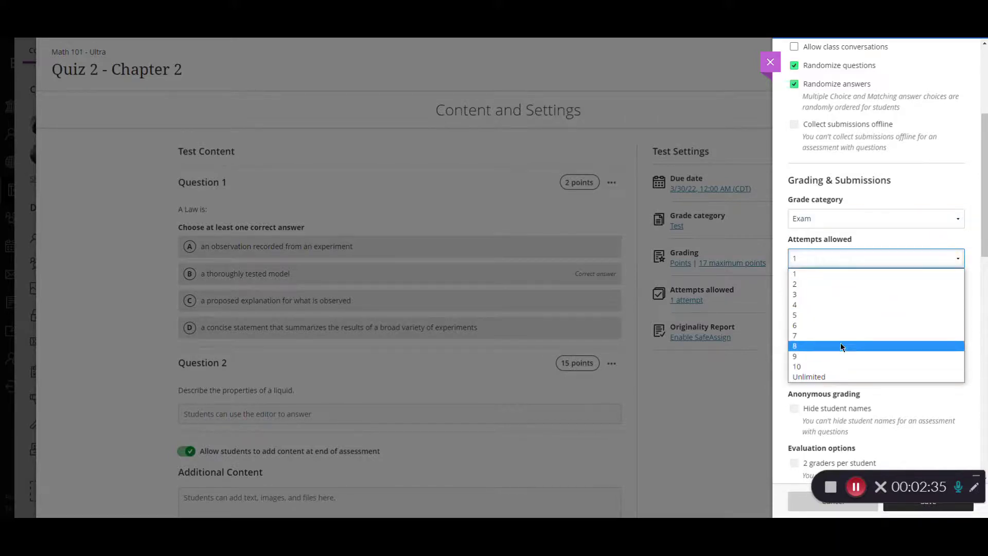
pyautogui.click(823, 287)
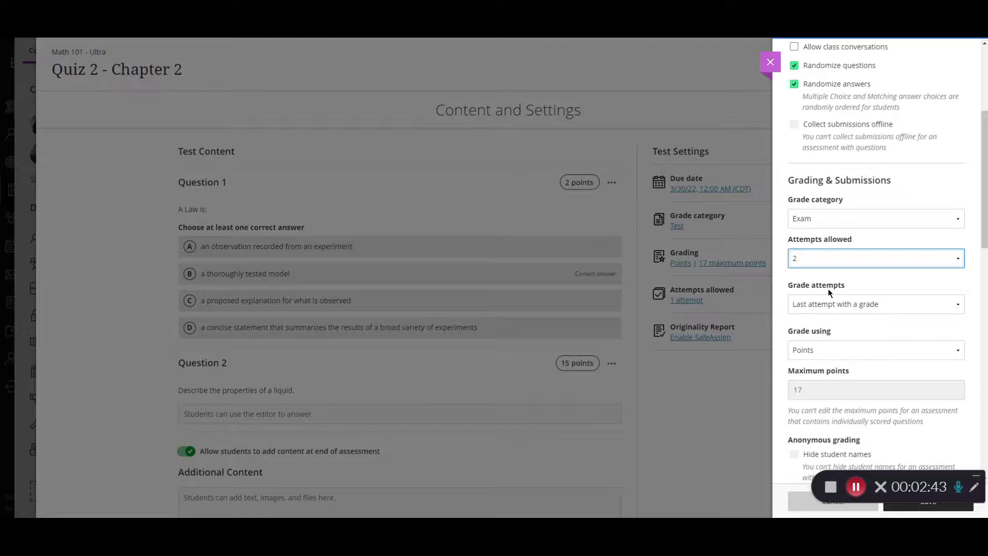
pyautogui.click(958, 305)
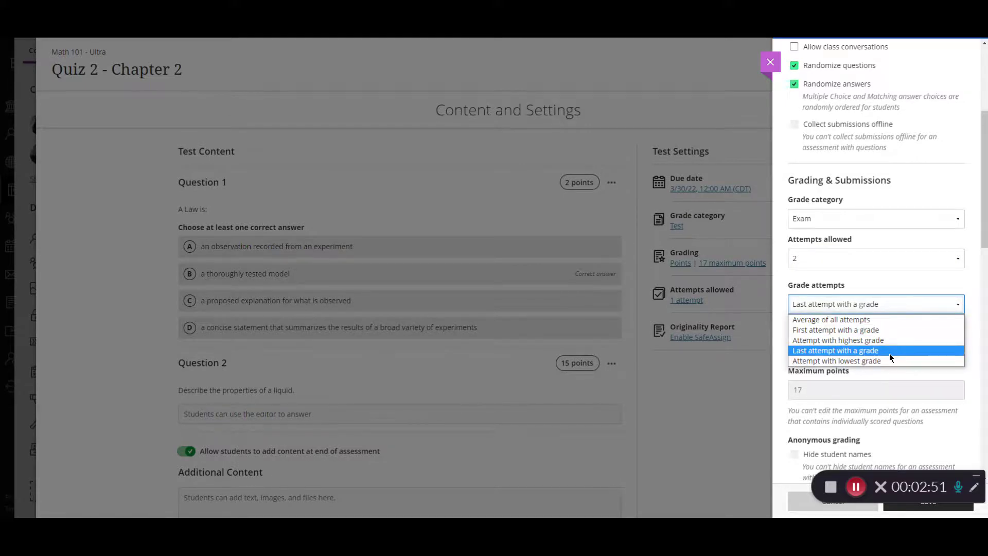
pyautogui.click(858, 341)
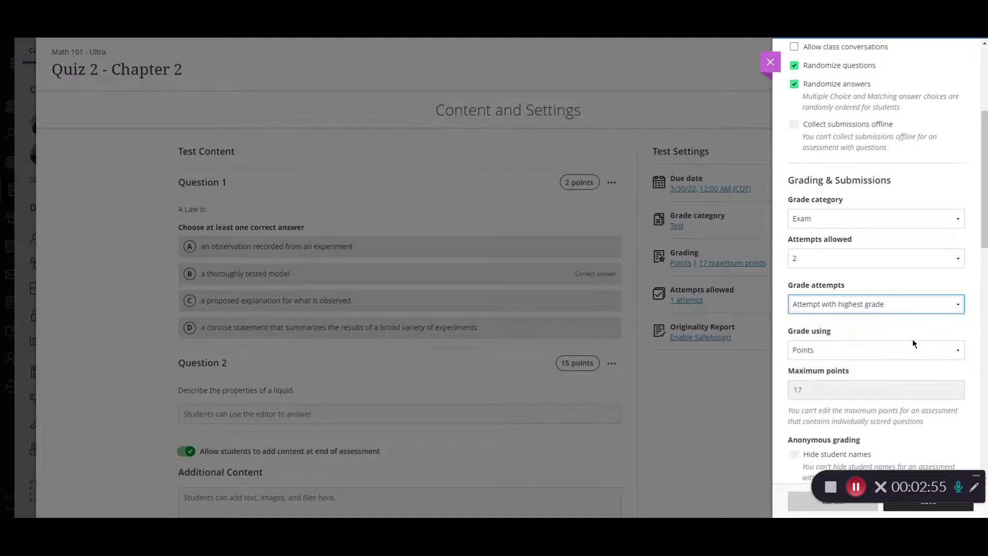
# Step: Keep grading in Points with maximum points left at 17
pyautogui.scroll(-4, 854, 335)
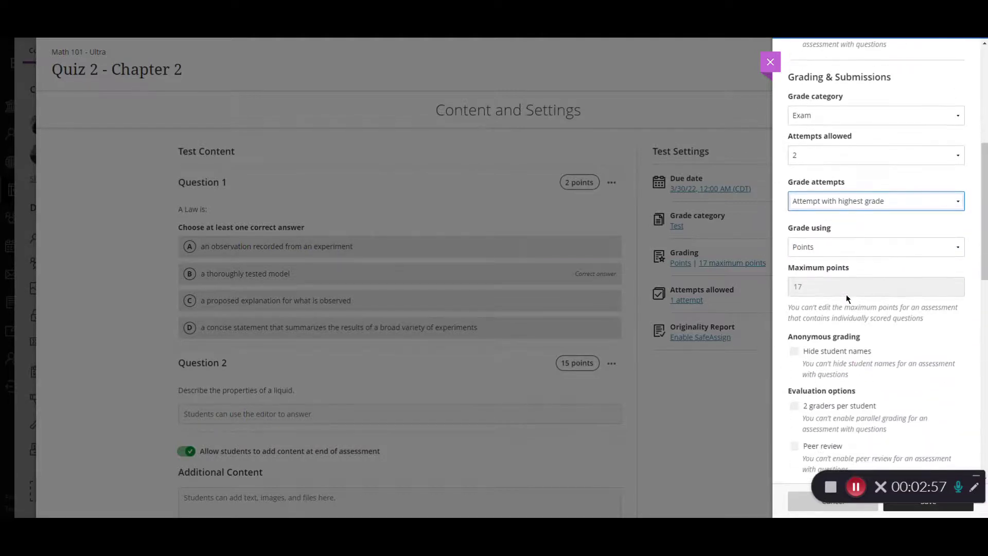
pyautogui.click(818, 254)
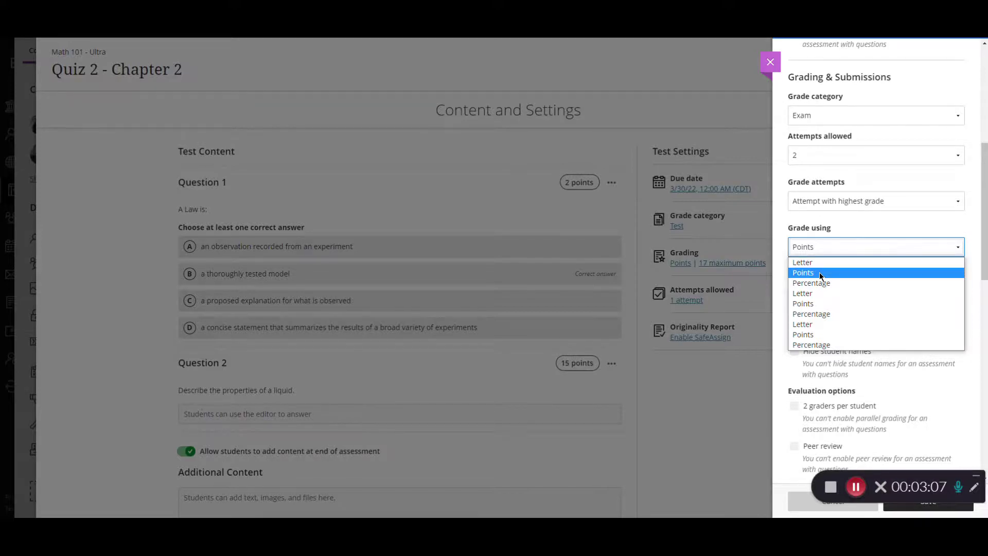
pyautogui.click(819, 272)
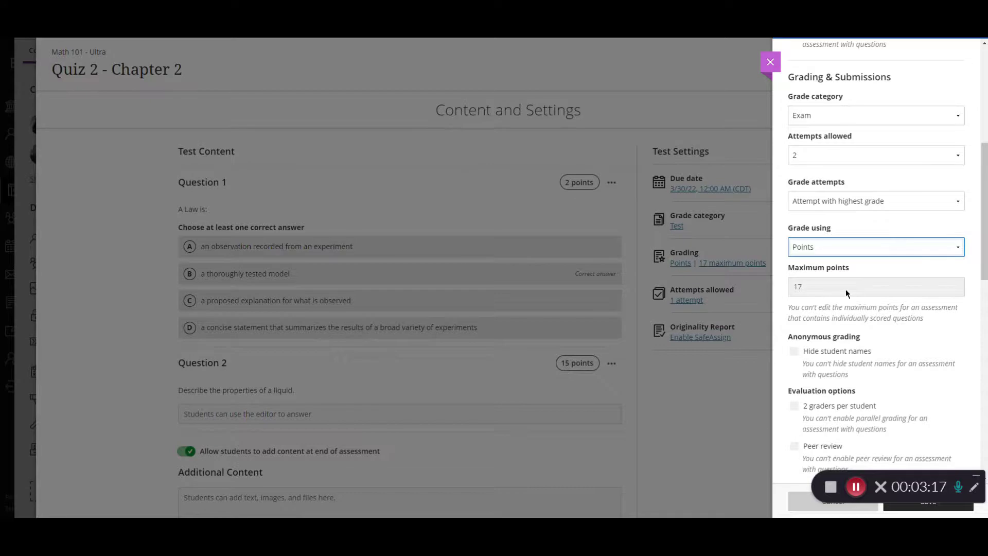
pyautogui.press('Tab')
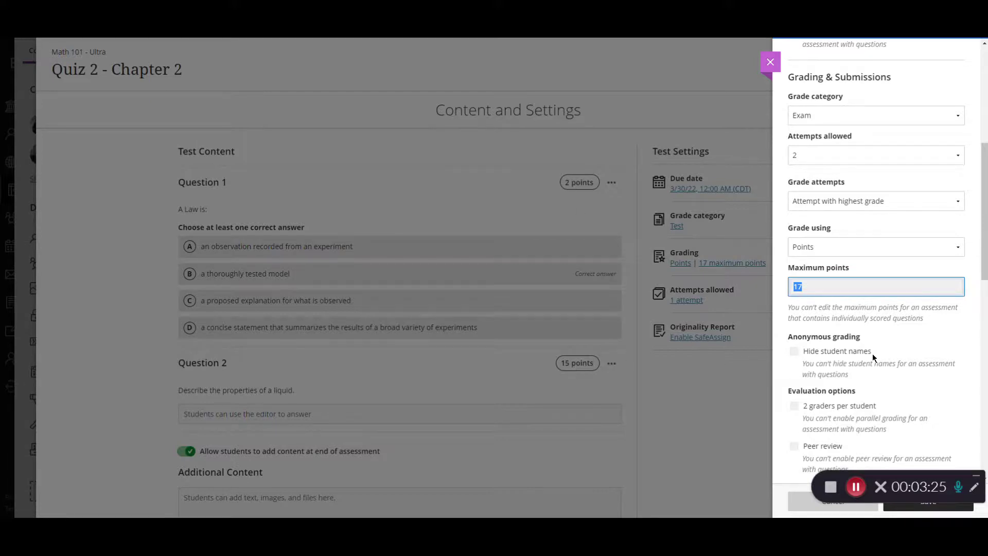
pyautogui.click(916, 335)
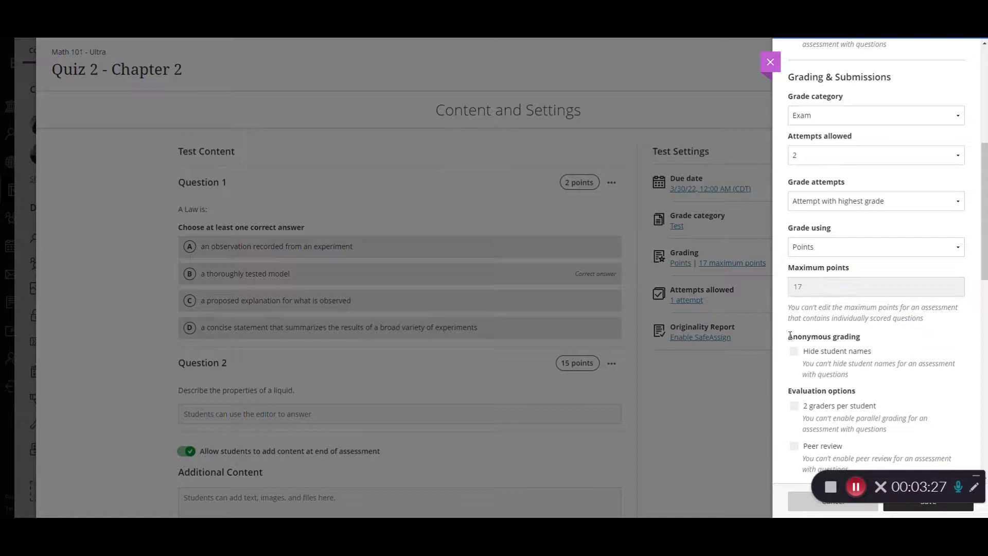
pyautogui.scroll(-1, 787, 345)
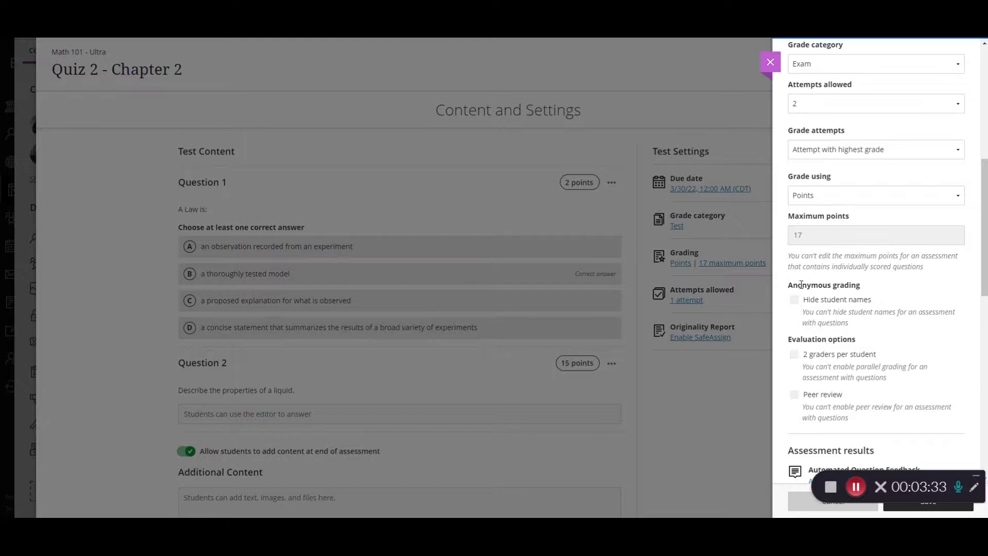
pyautogui.scroll(-1, 805, 304)
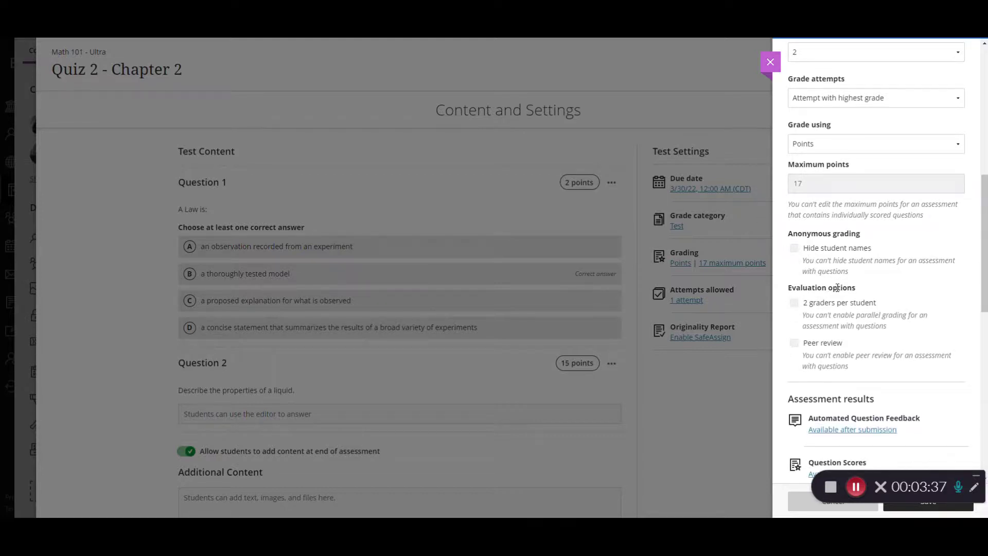
pyautogui.scroll(-3, 838, 289)
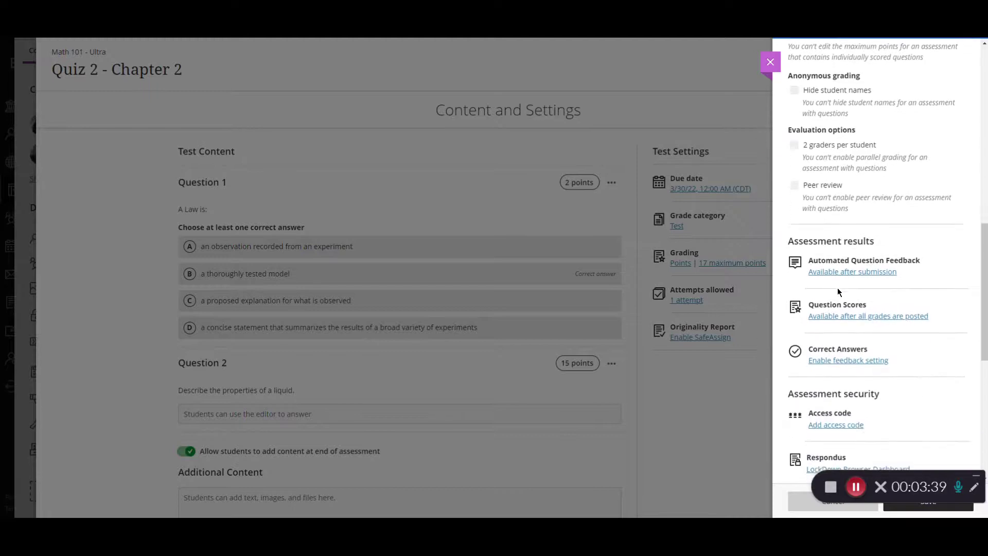
pyautogui.scroll(-2, 838, 288)
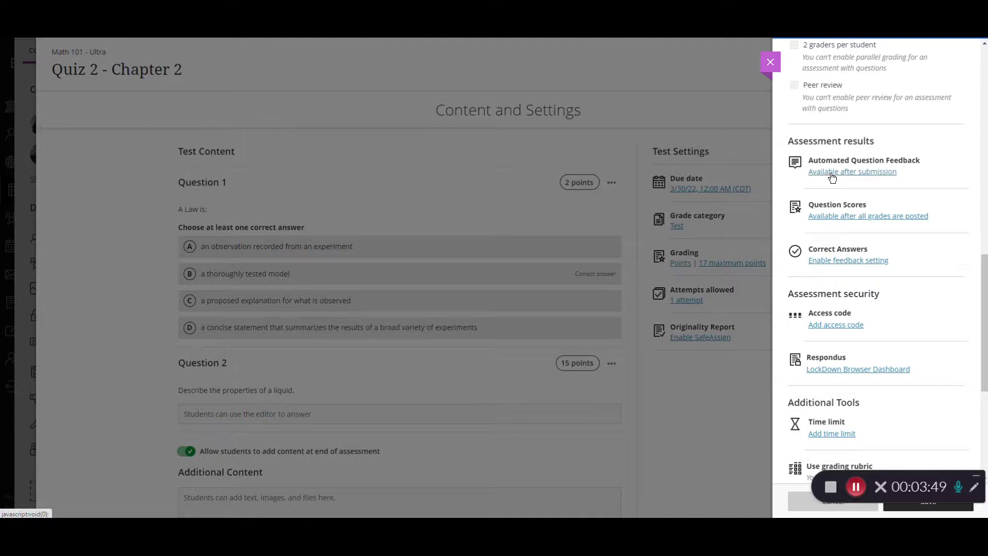
# Step: Set automated feedback to be released after submission
pyautogui.click(832, 177)
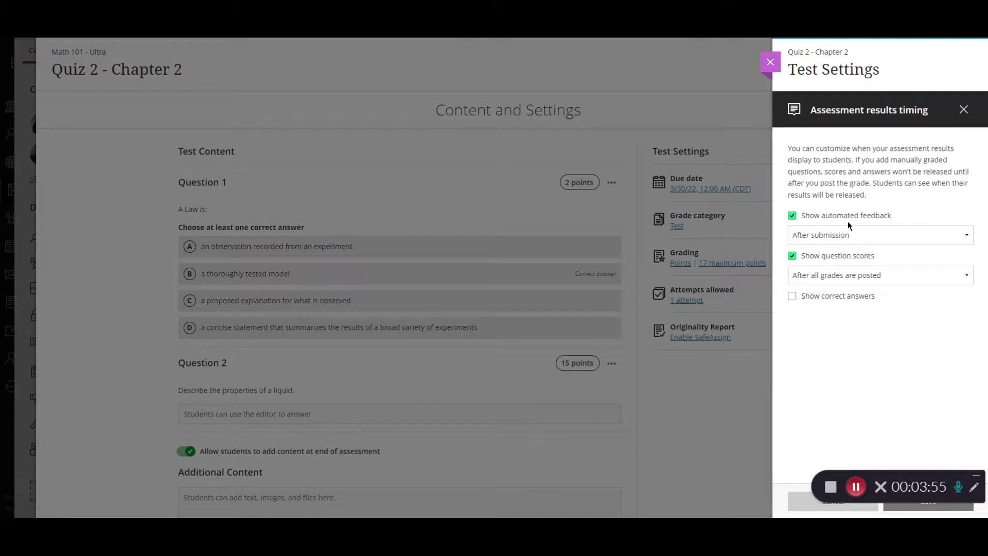
pyautogui.click(829, 236)
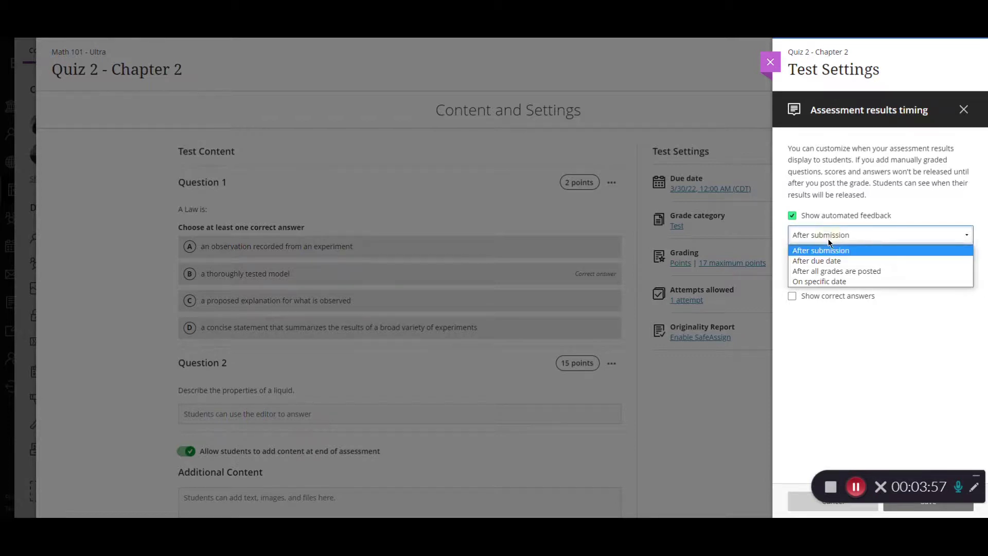
pyautogui.click(827, 282)
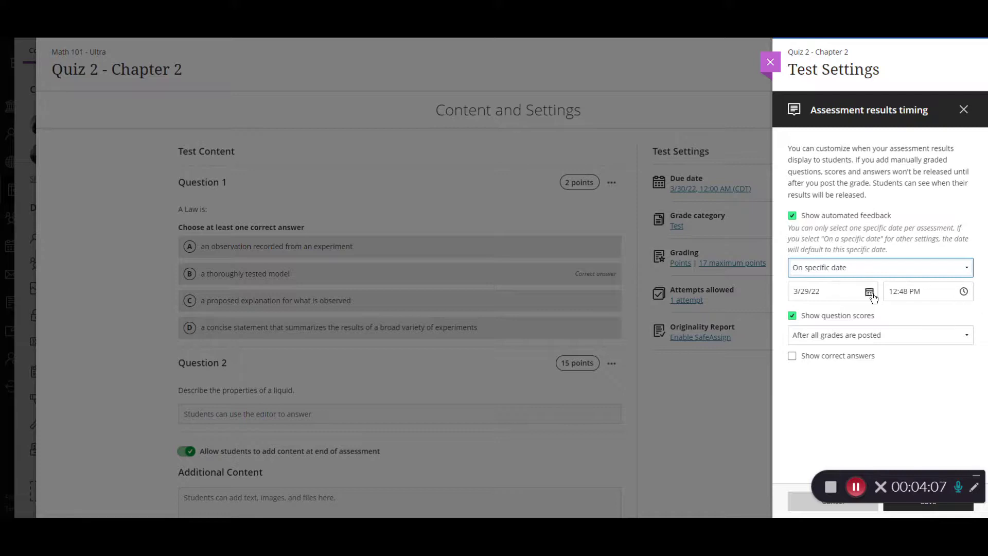
pyautogui.click(865, 269)
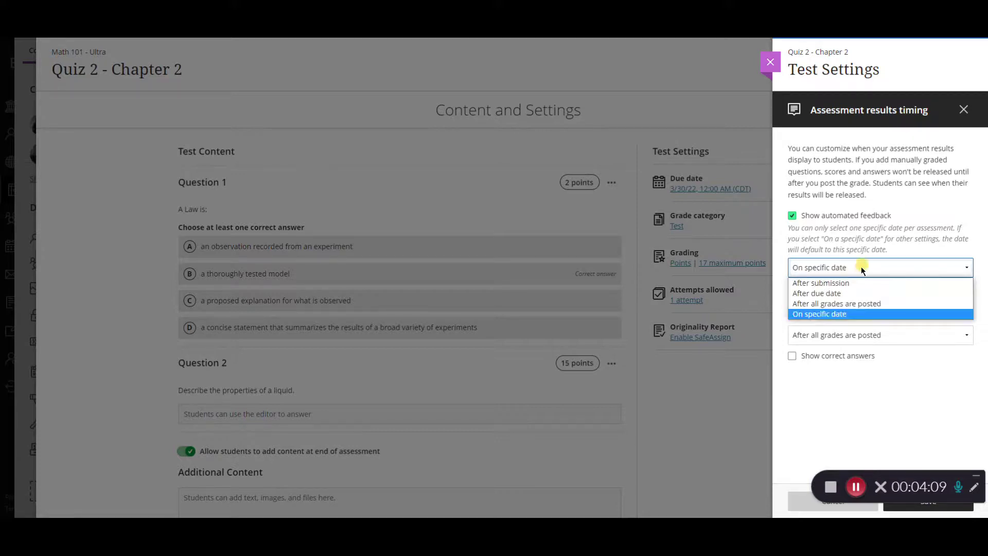
pyautogui.click(844, 283)
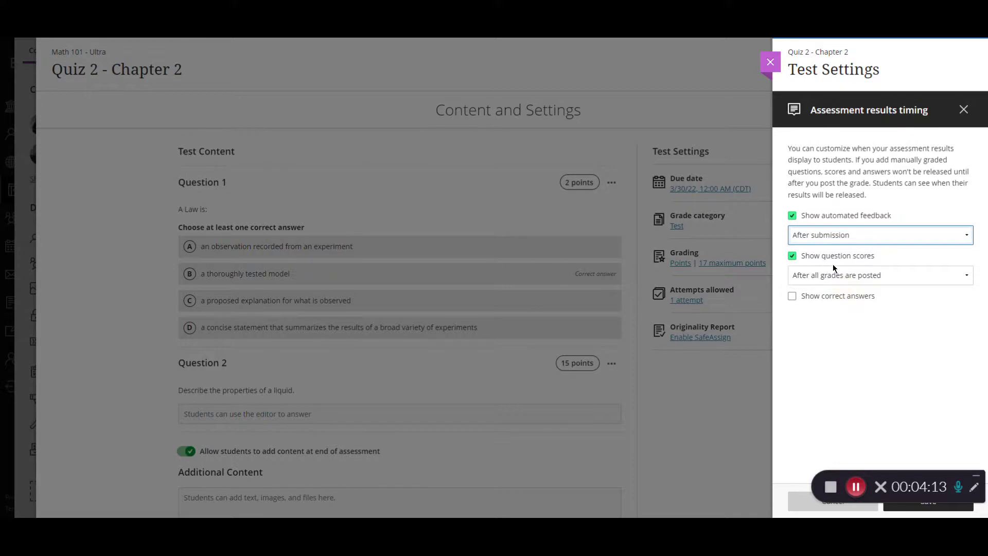
# Step: Release question scores after all grades are posted and turn on Show correct answers
pyautogui.click(871, 276)
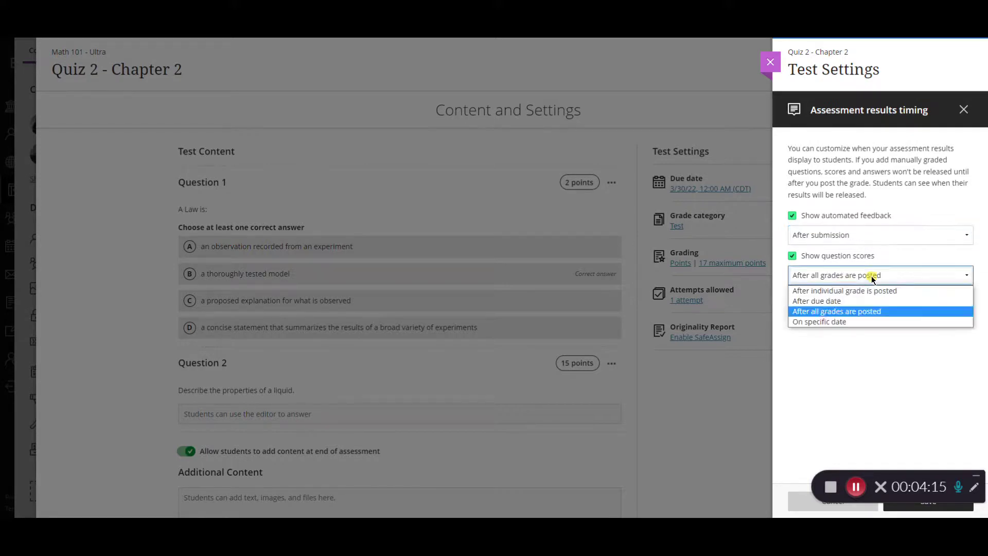
pyautogui.click(845, 312)
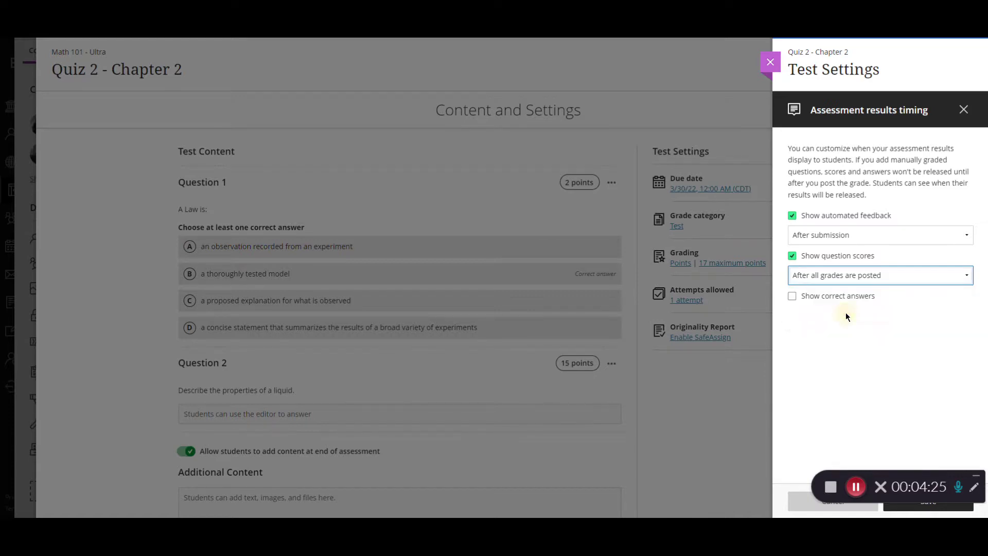
pyautogui.click(792, 298)
pyautogui.click(851, 298)
pyautogui.click(793, 298)
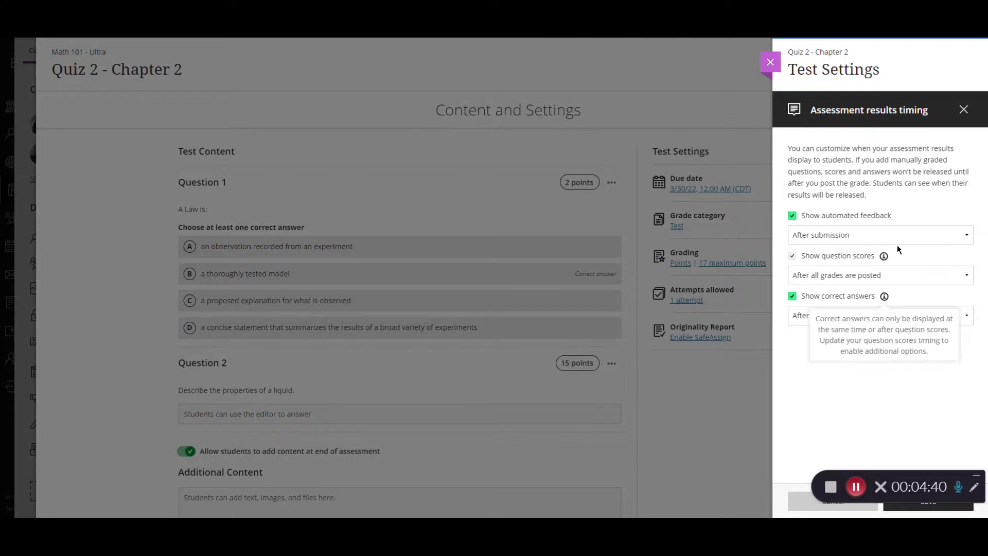
# Step: Save the results timing and review the question scores release timing without changes
pyautogui.click(931, 509)
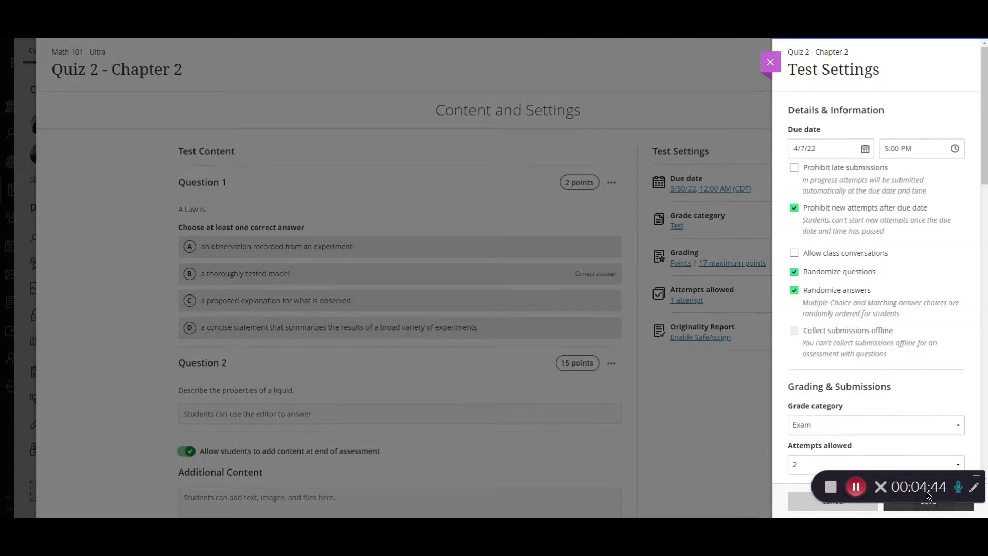
pyautogui.scroll(-4, 884, 352)
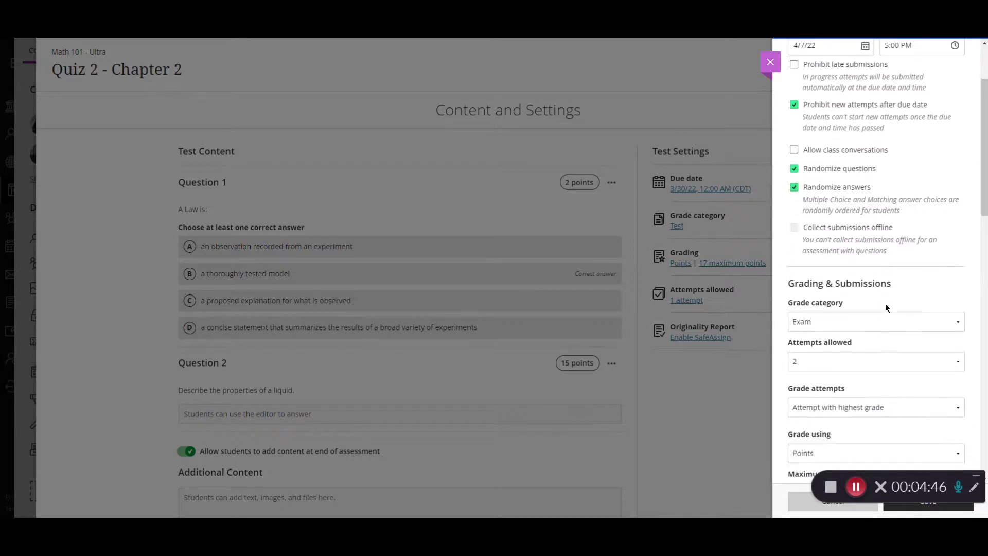
pyautogui.scroll(-4, 886, 302)
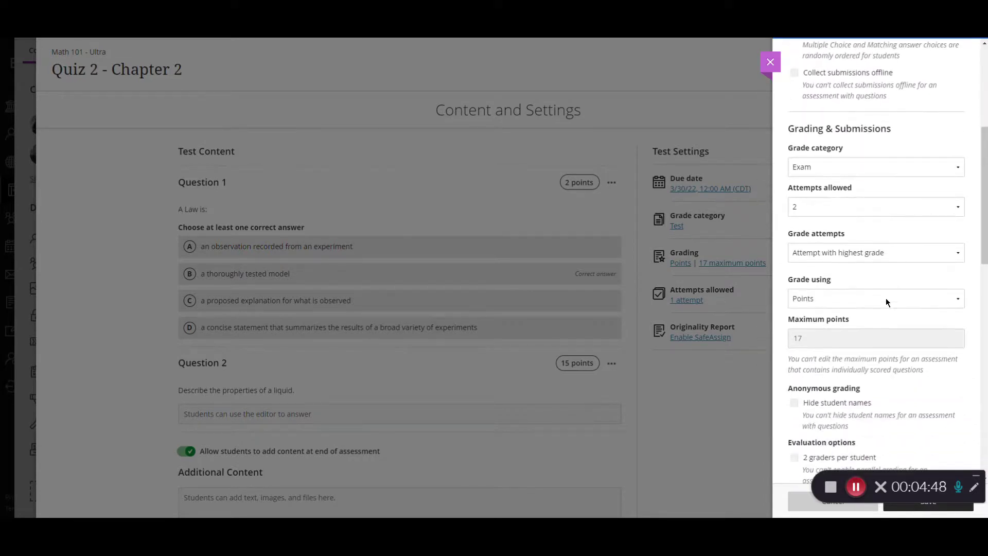
pyautogui.scroll(-4, 886, 302)
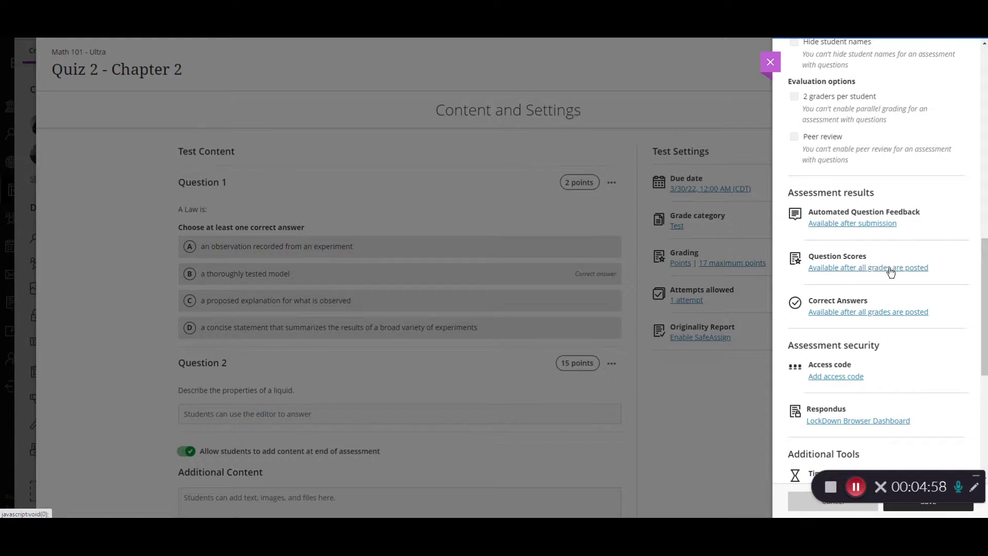
pyautogui.click(891, 272)
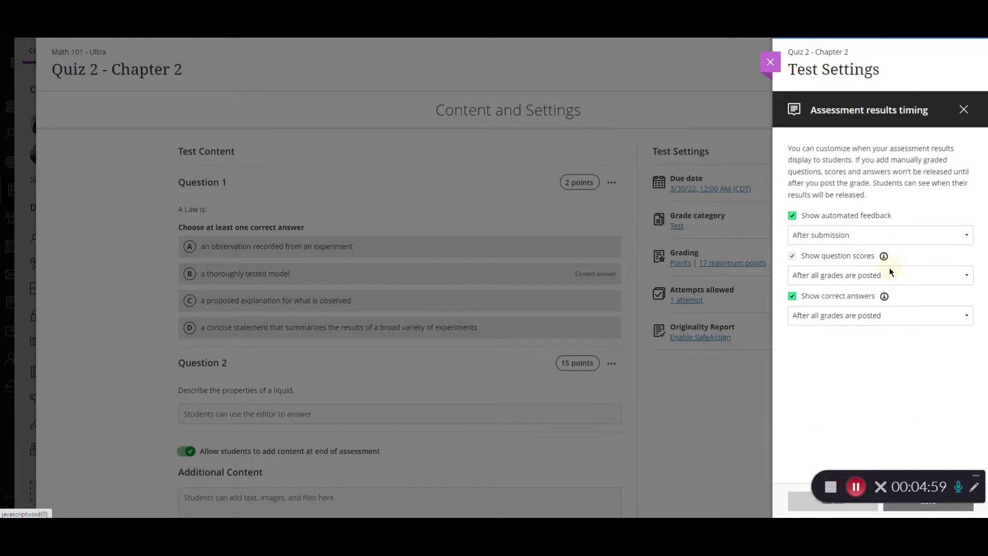
pyautogui.click(963, 110)
# Step: Turn off Show correct answers for students
pyautogui.scroll(-7, 860, 362)
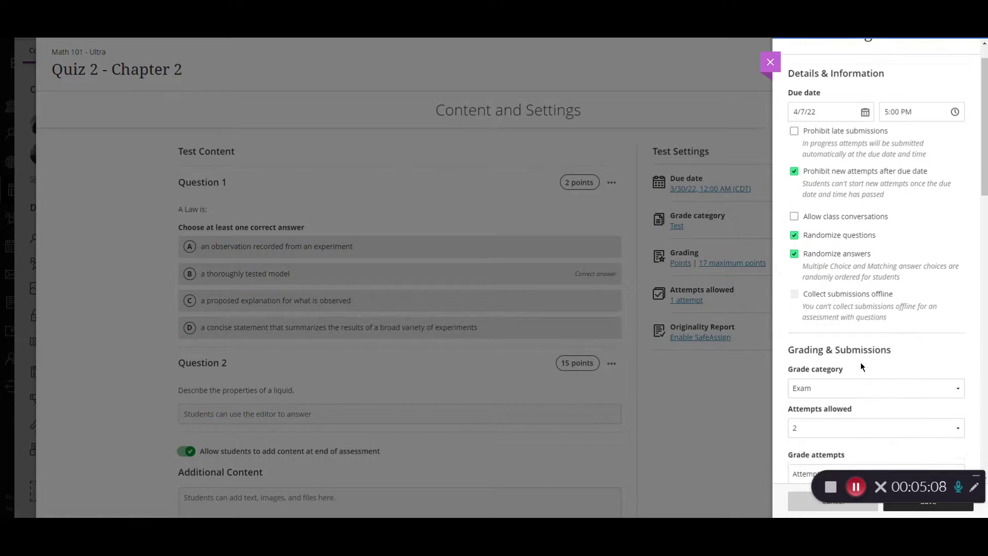
pyautogui.scroll(-5, 863, 354)
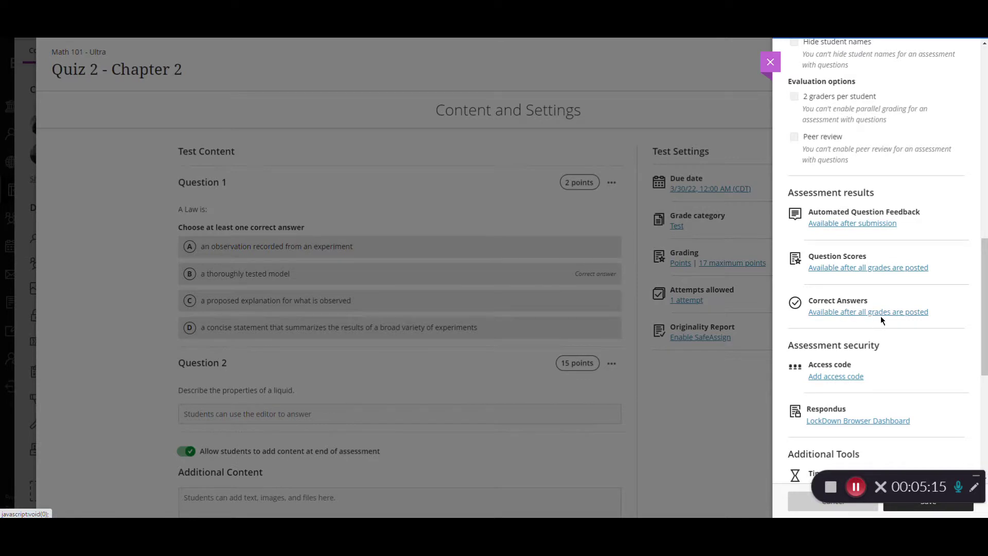
pyautogui.click(868, 312)
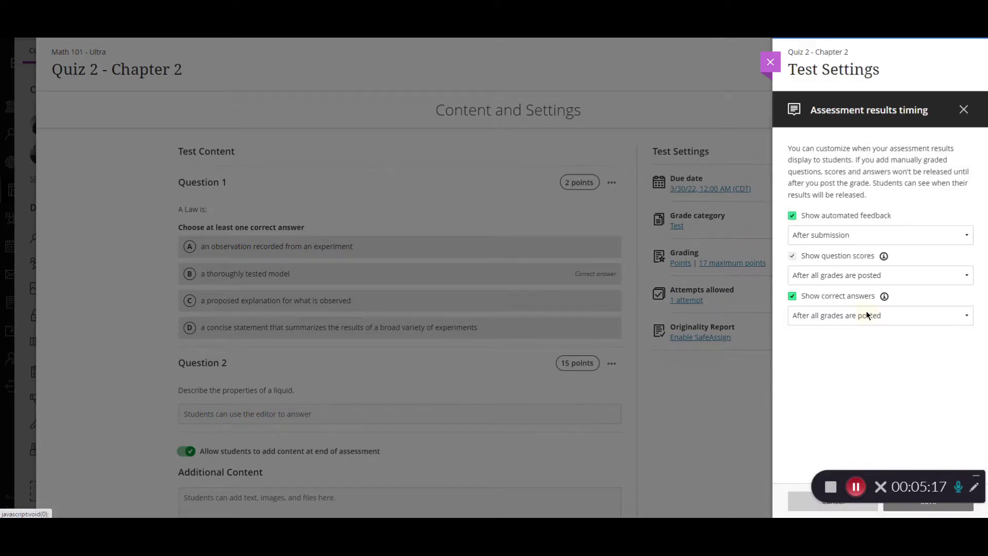
pyautogui.click(793, 297)
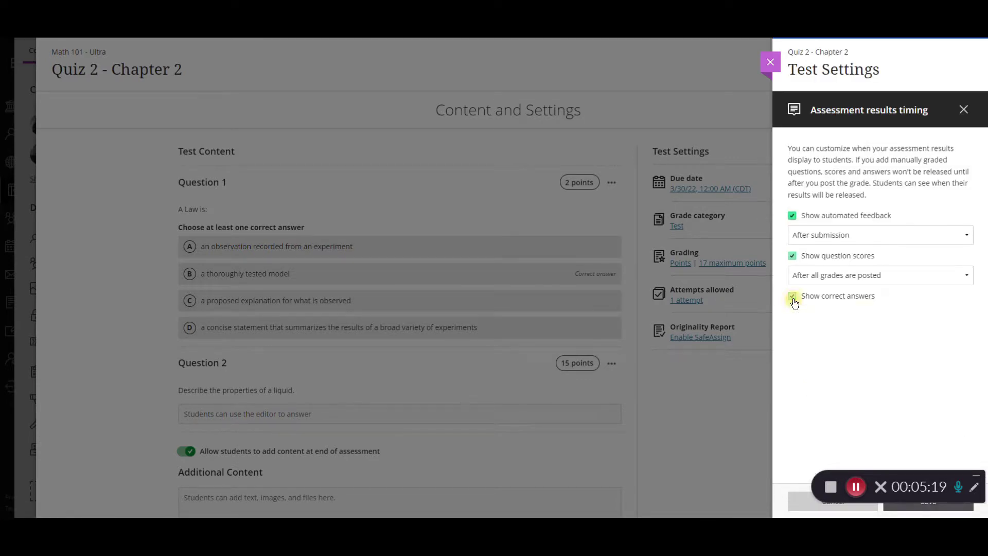
pyautogui.click(923, 508)
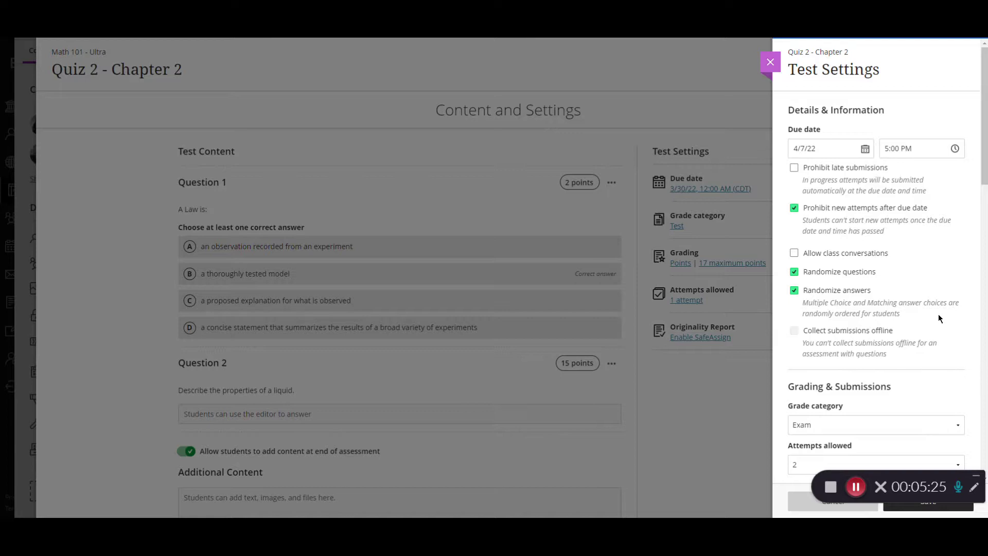
pyautogui.scroll(-6, 896, 222)
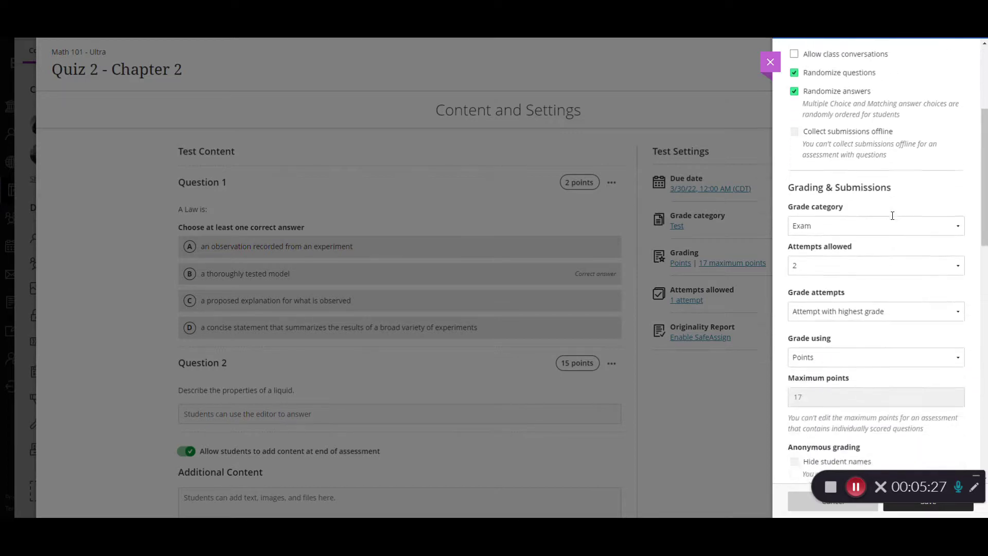
pyautogui.scroll(-8, 896, 229)
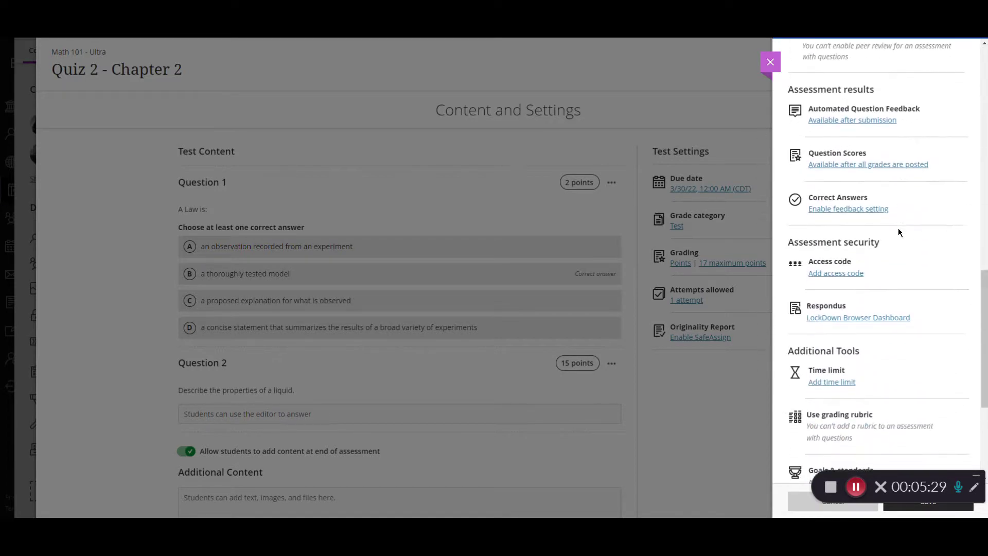
pyautogui.scroll(-1, 897, 228)
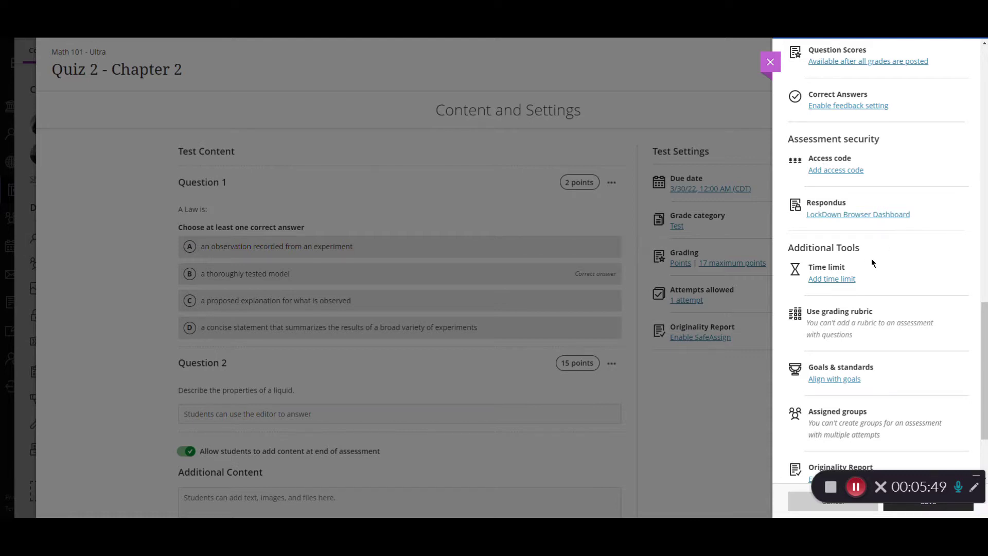
# Step: Add a 60-minute time limit that automatically saves and submits work when time expires
pyautogui.click(837, 284)
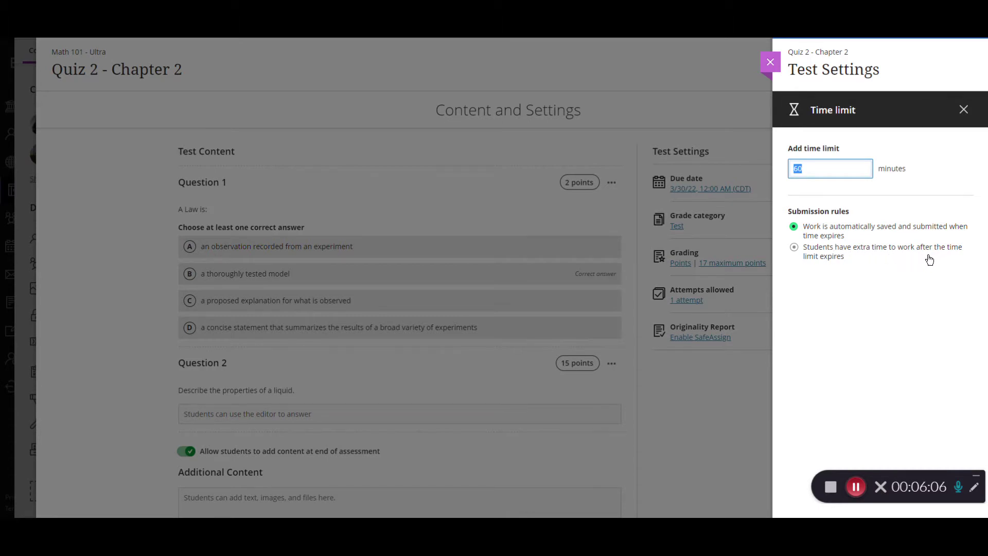
pyautogui.click(822, 255)
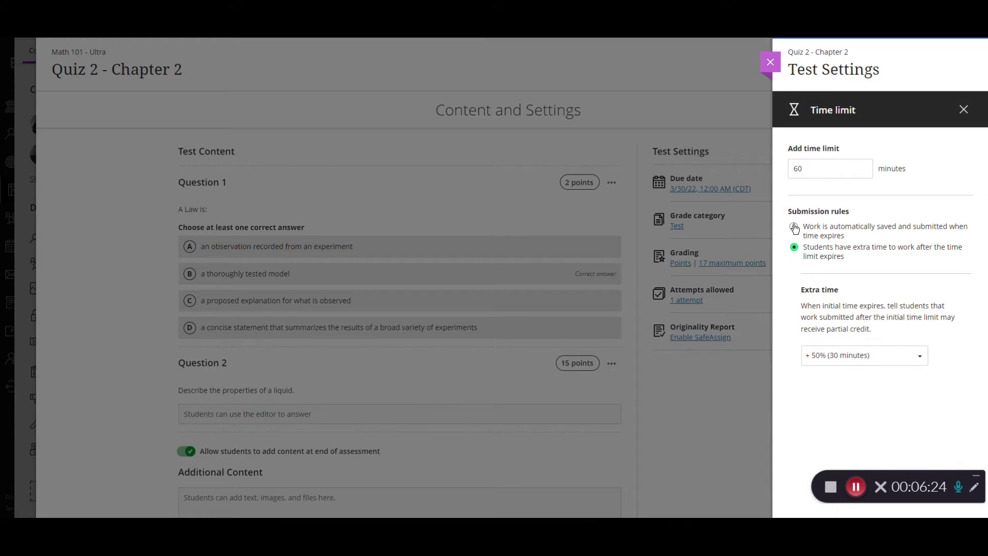
pyautogui.click(794, 228)
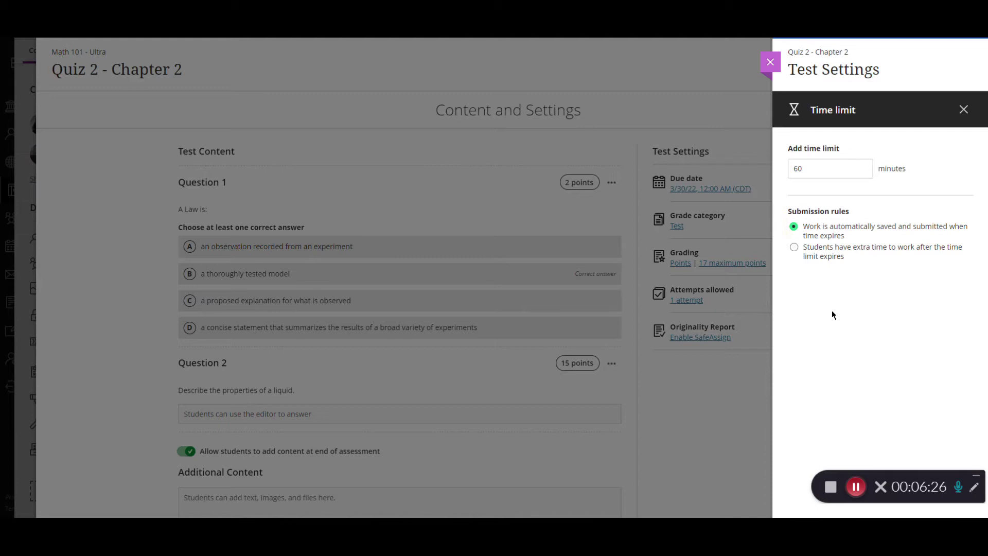
# Step: Enter the description 'This test covers chapter 2 and you have 60 minutes to complete it.'
pyautogui.click(964, 110)
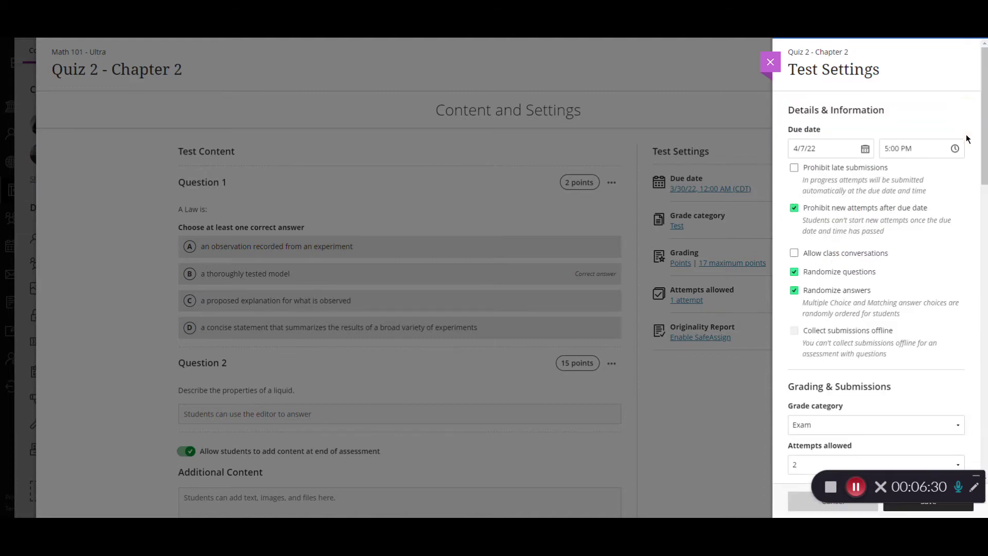
pyautogui.scroll(-8, 882, 313)
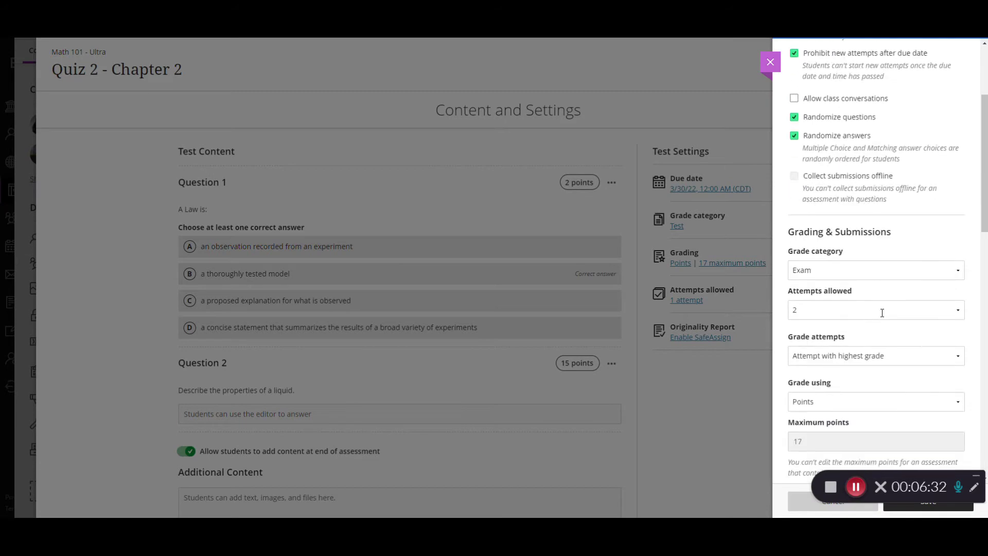
pyautogui.scroll(-8, 882, 316)
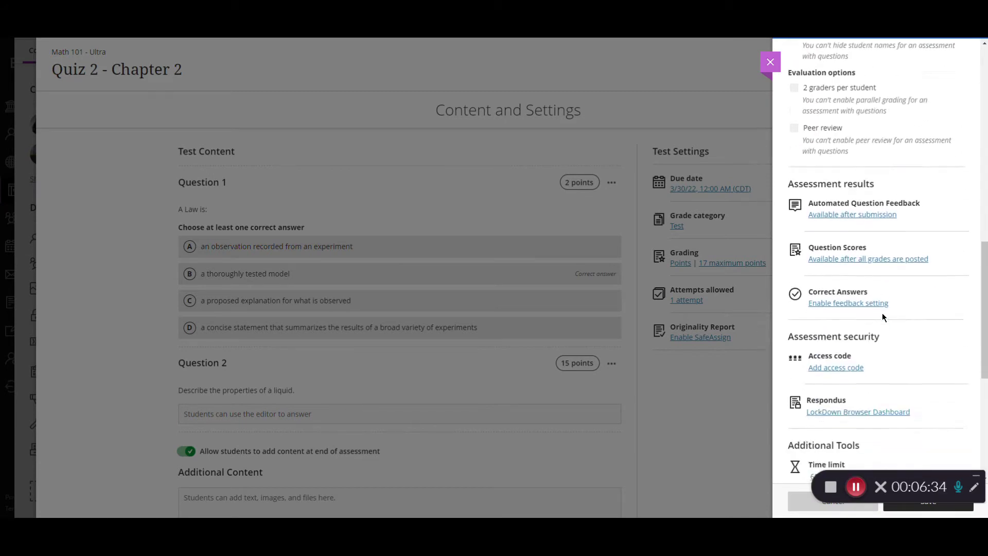
pyautogui.scroll(-2, 883, 317)
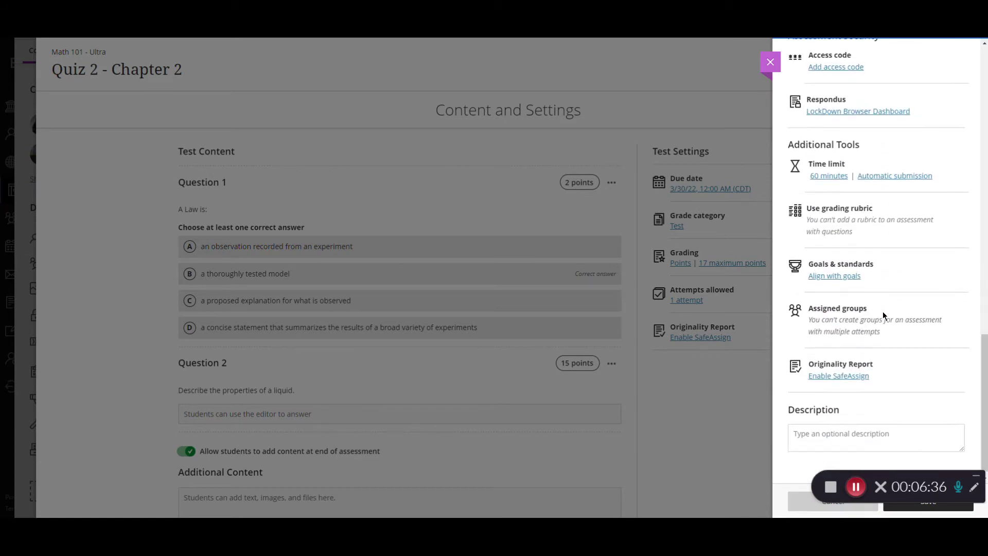
pyautogui.scroll(-1, 883, 316)
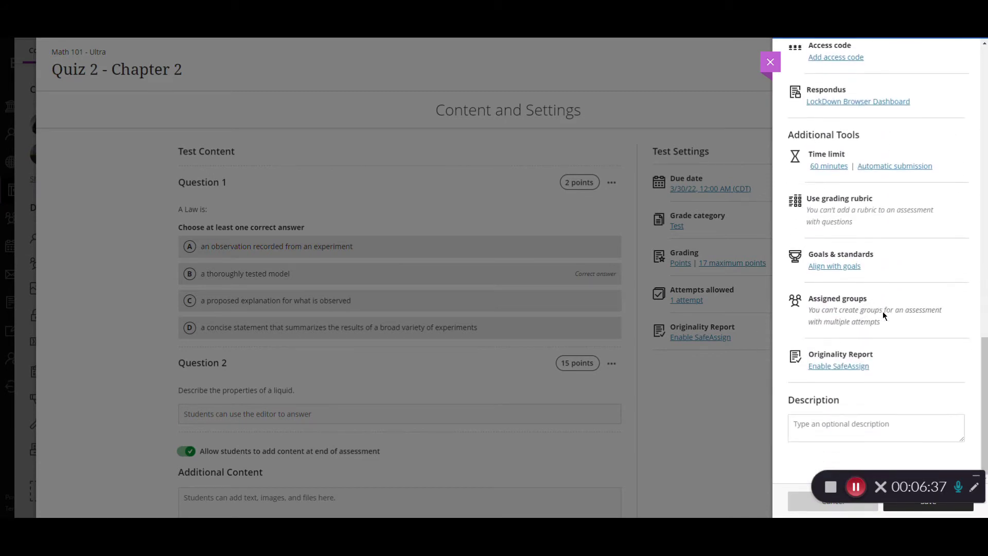
pyautogui.click(847, 426)
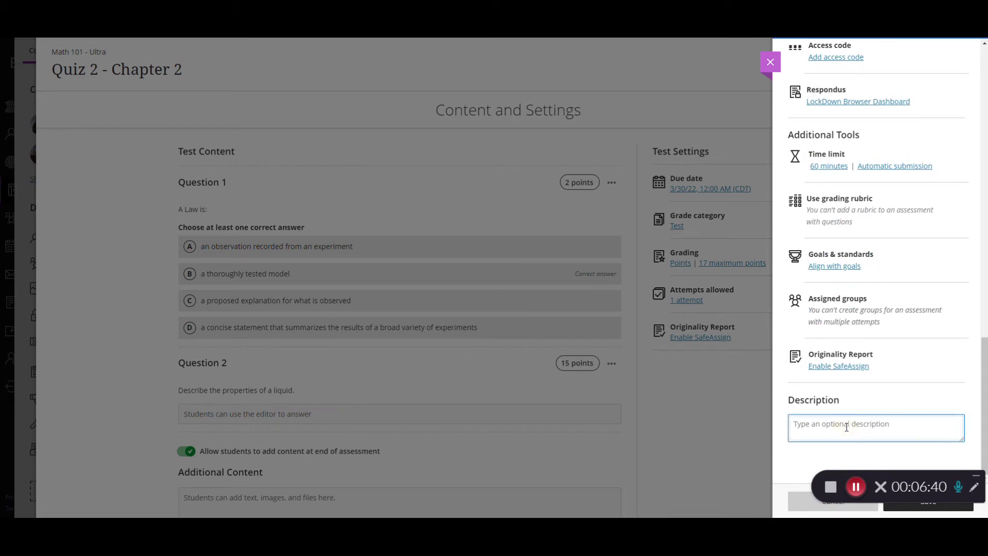
pyautogui.write('This test covers chapter 2 and you have')
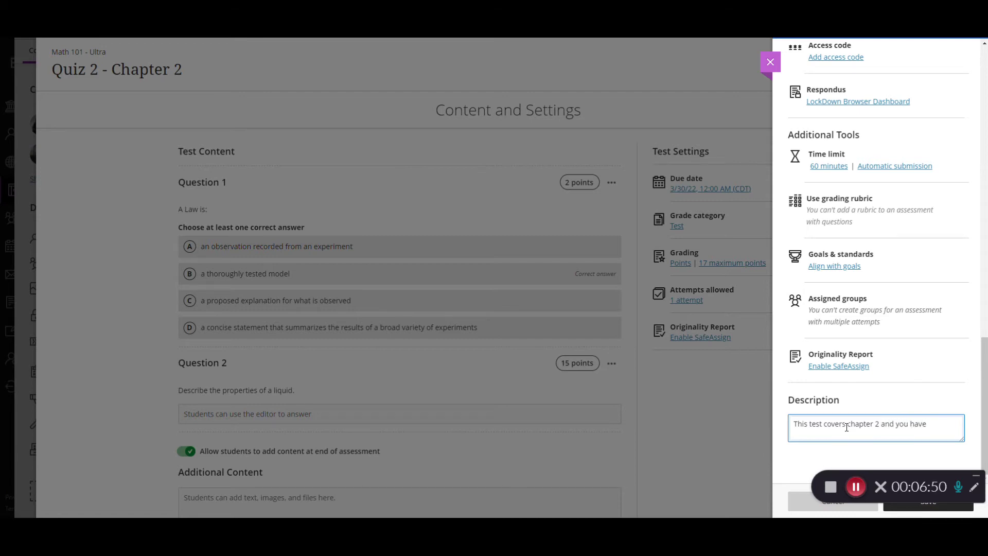
pyautogui.write(' 60 minutes to complete it.')
# Step: Save all test settings and check the quiz remains hidden from students
pyautogui.click(926, 509)
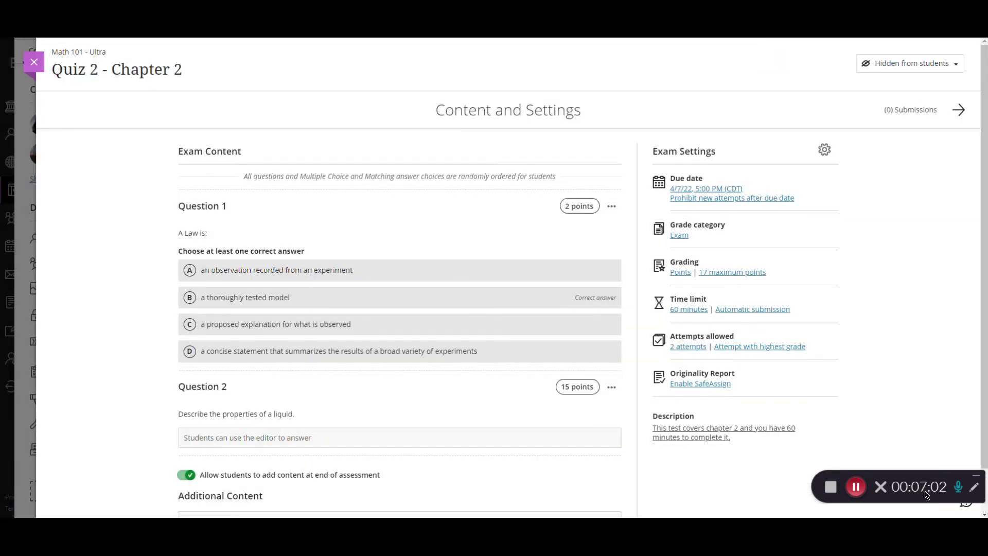
pyautogui.click(905, 70)
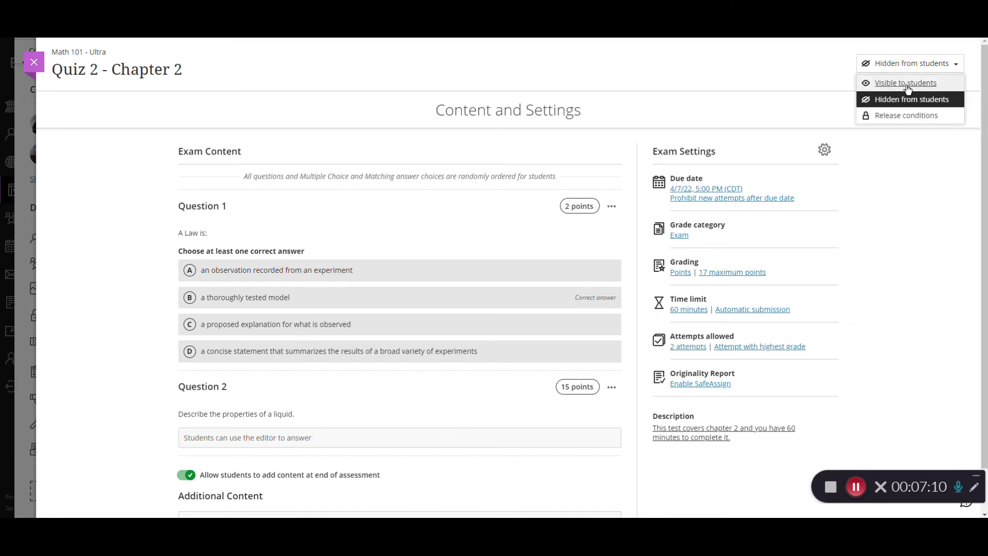